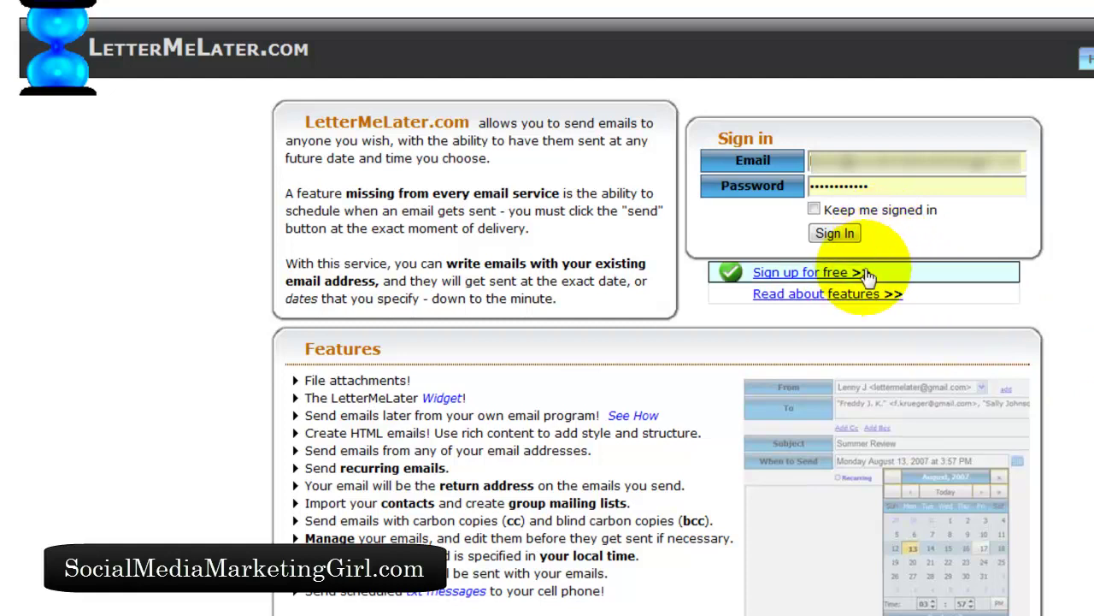
# Sign in and view the Account tab listing seven sent emails with their dates.
pyautogui.click(852, 234)
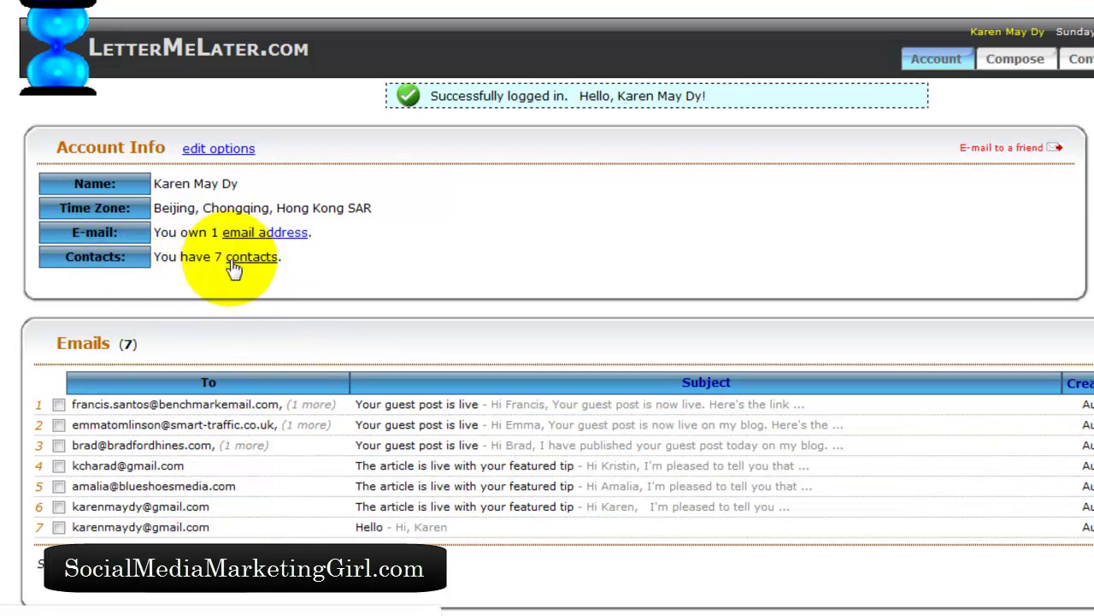
pyautogui.click(429, 294)
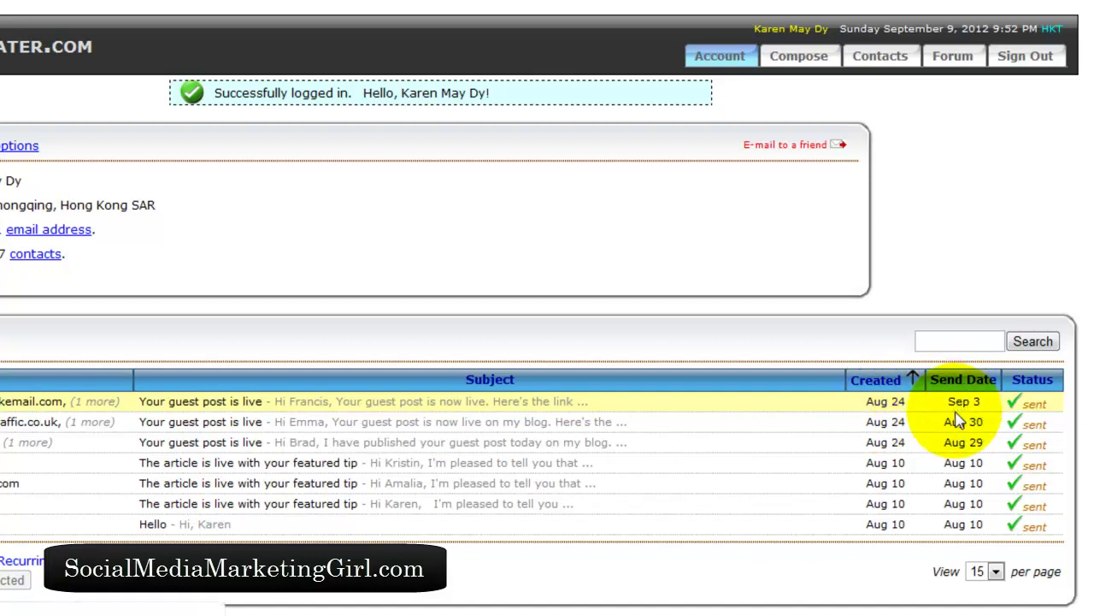
# Start a new email in Compose and set its format to 'html (with editor)'.
pyautogui.click(922, 233)
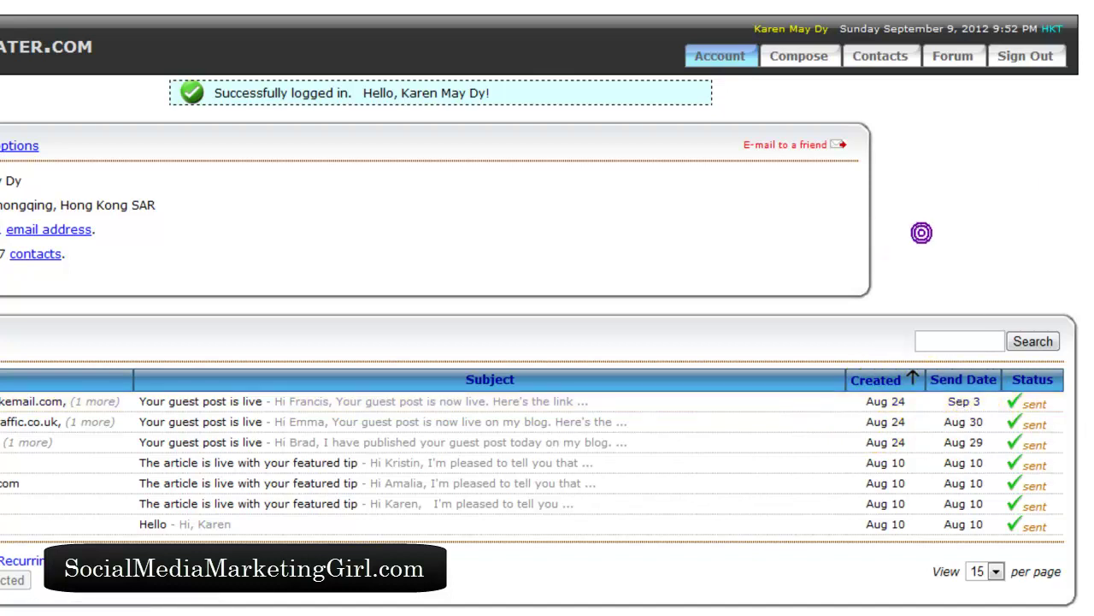
pyautogui.click(802, 63)
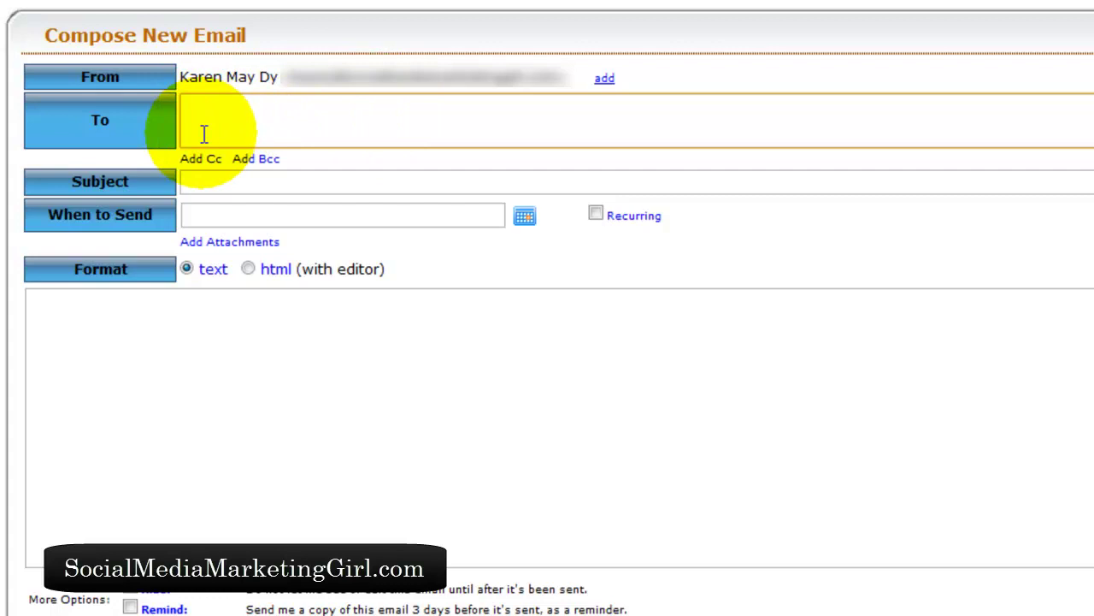
pyautogui.click(340, 183)
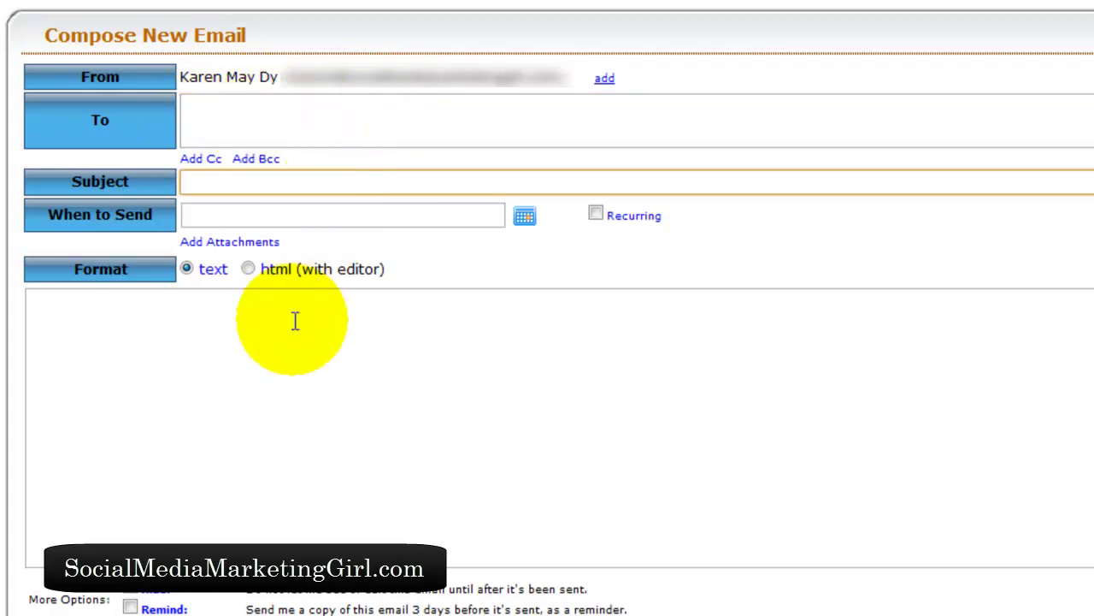
pyautogui.click(361, 327)
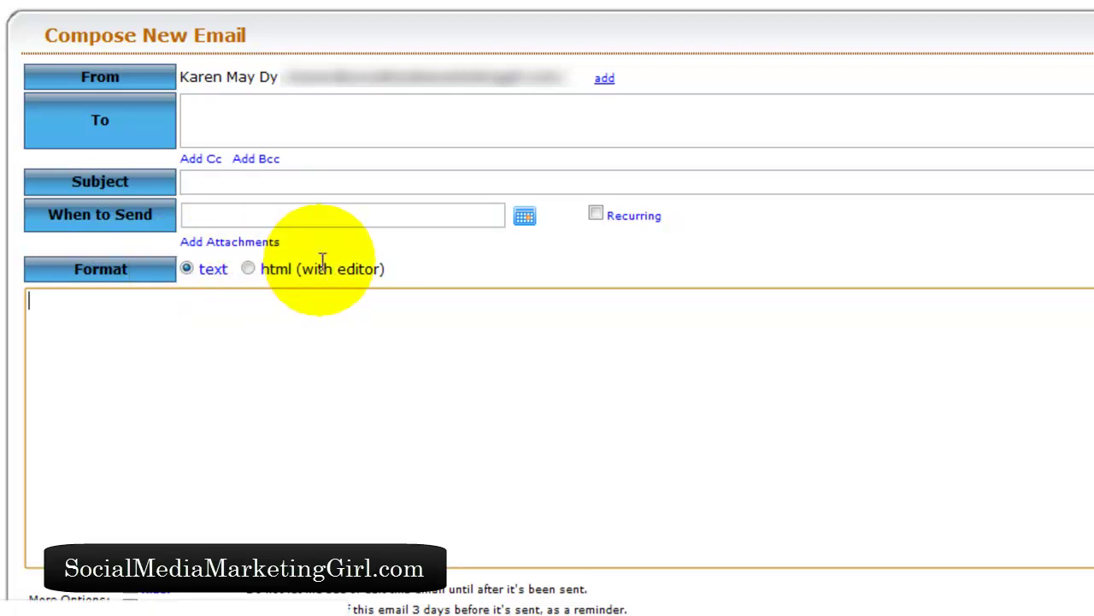
pyautogui.click(249, 271)
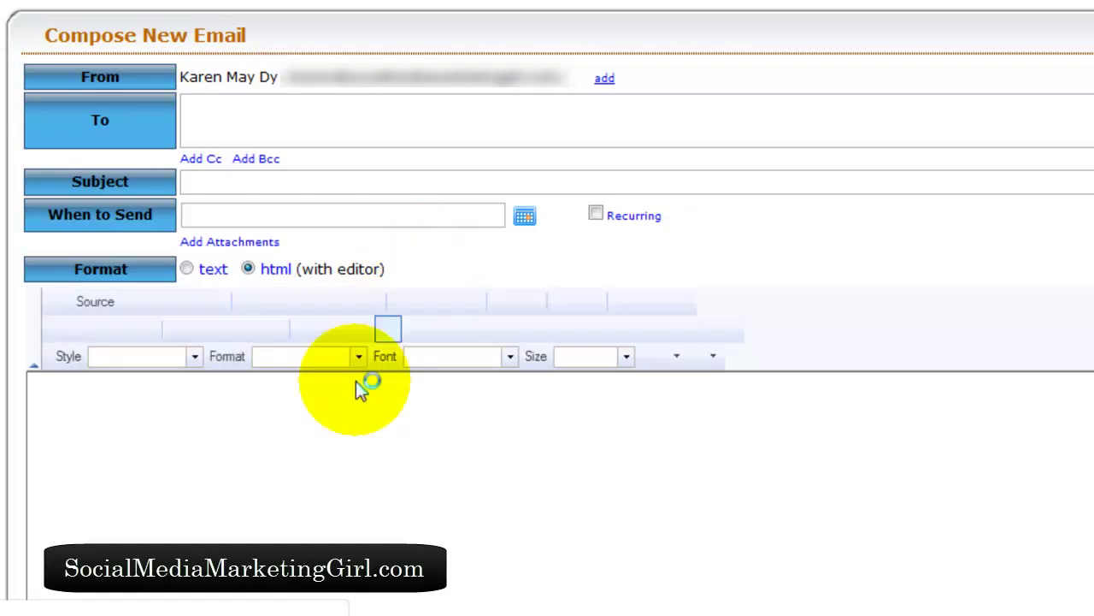
pyautogui.click(348, 441)
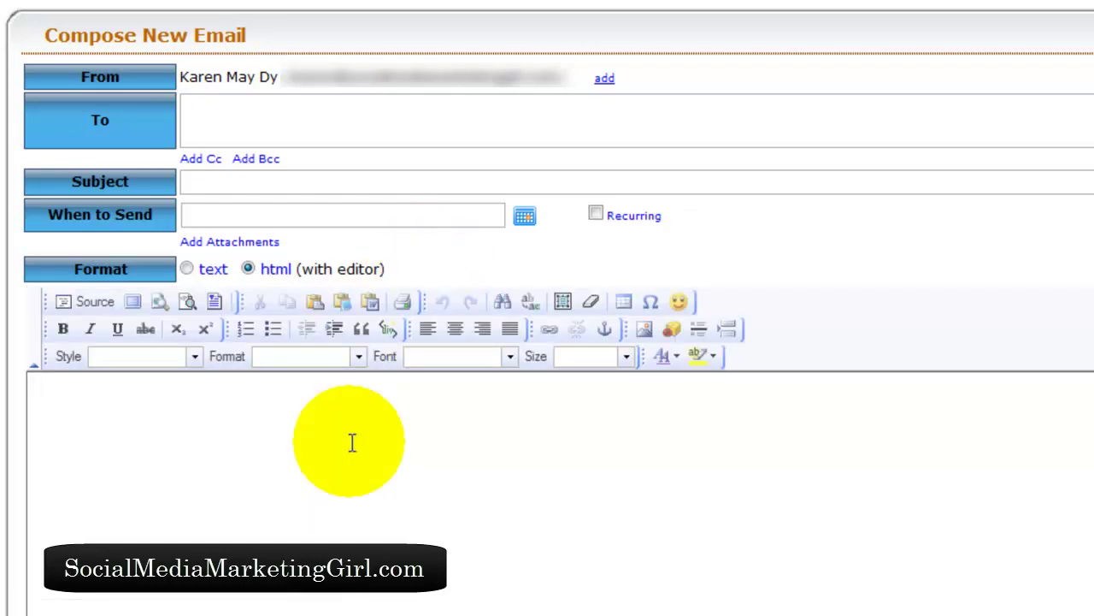
pyautogui.scroll(-3, 1077, 248)
pyautogui.scroll(-2, 1060, 256)
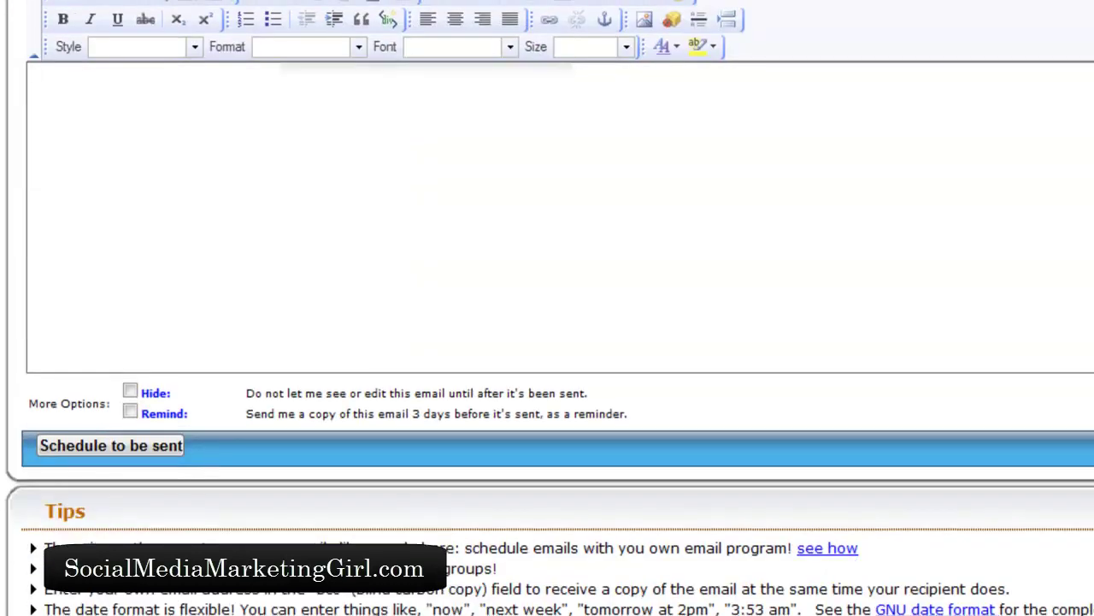
pyautogui.scroll(2, 1061, 257)
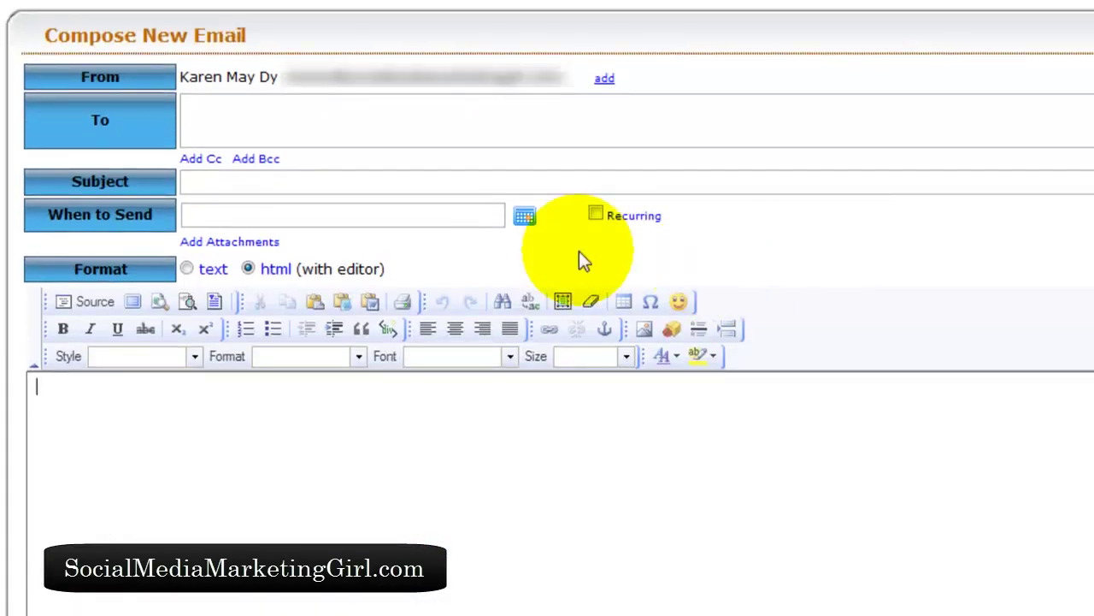
pyautogui.click(247, 215)
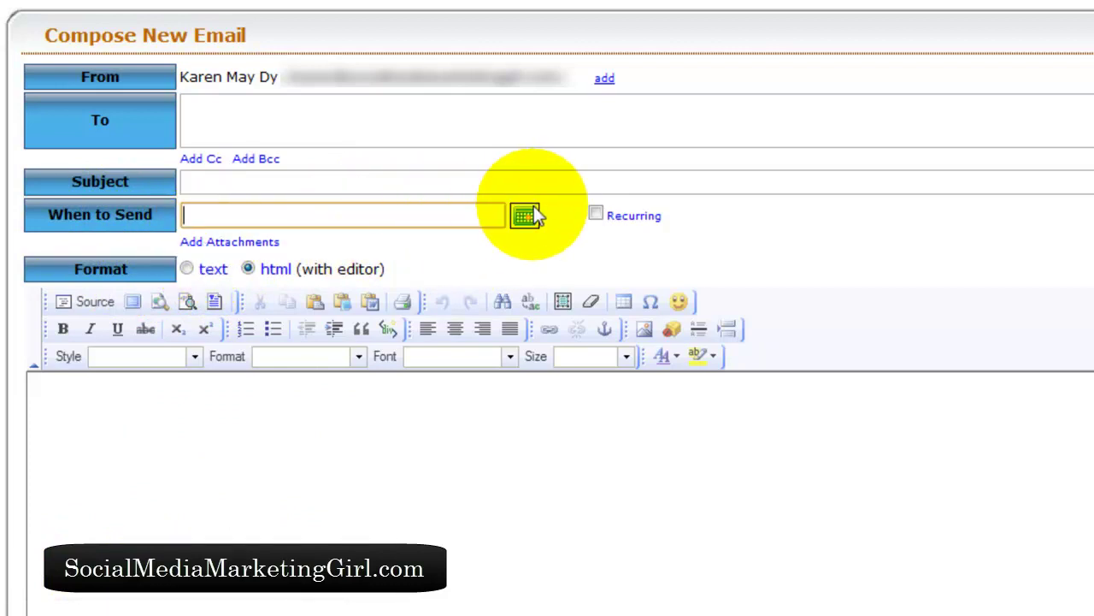
# Set the send time to Sunday, September 9, 2012 at 9:45 AM in the date picker.
pyautogui.click(521, 224)
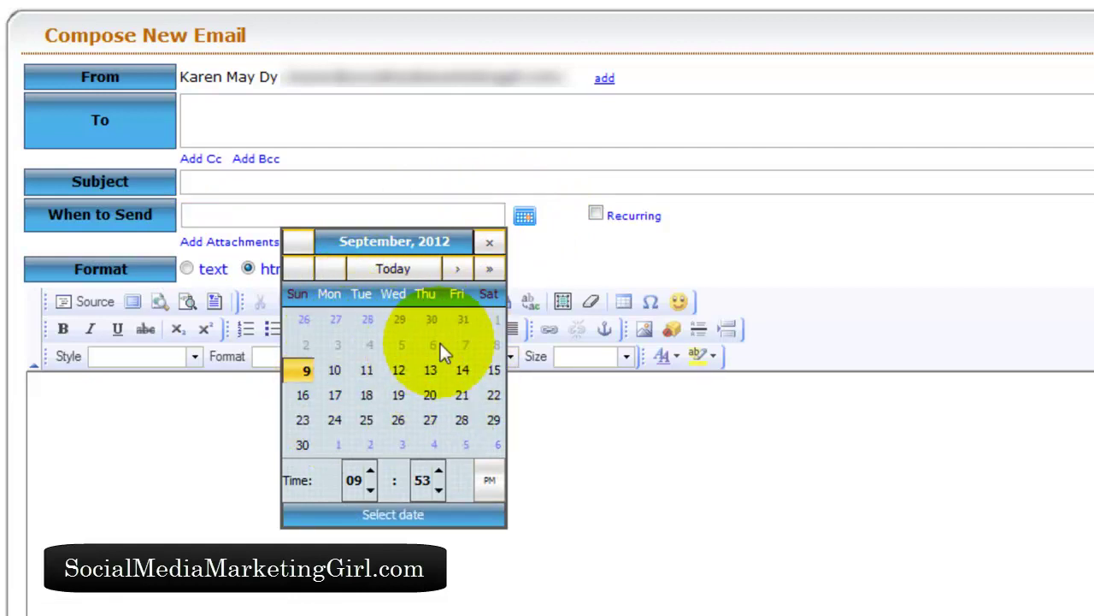
pyautogui.click(457, 271)
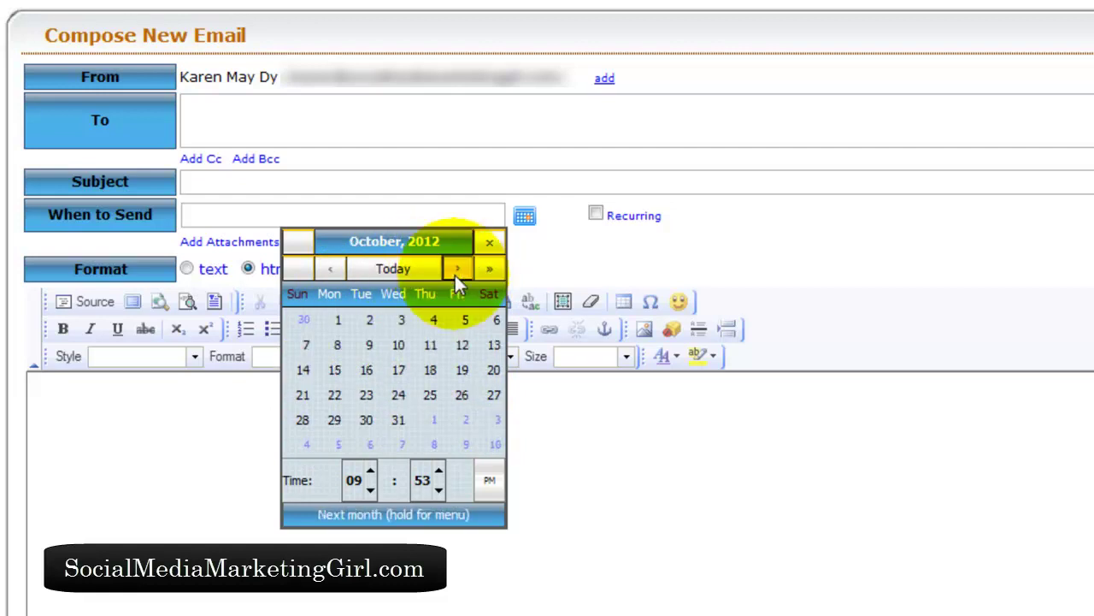
pyautogui.click(332, 269)
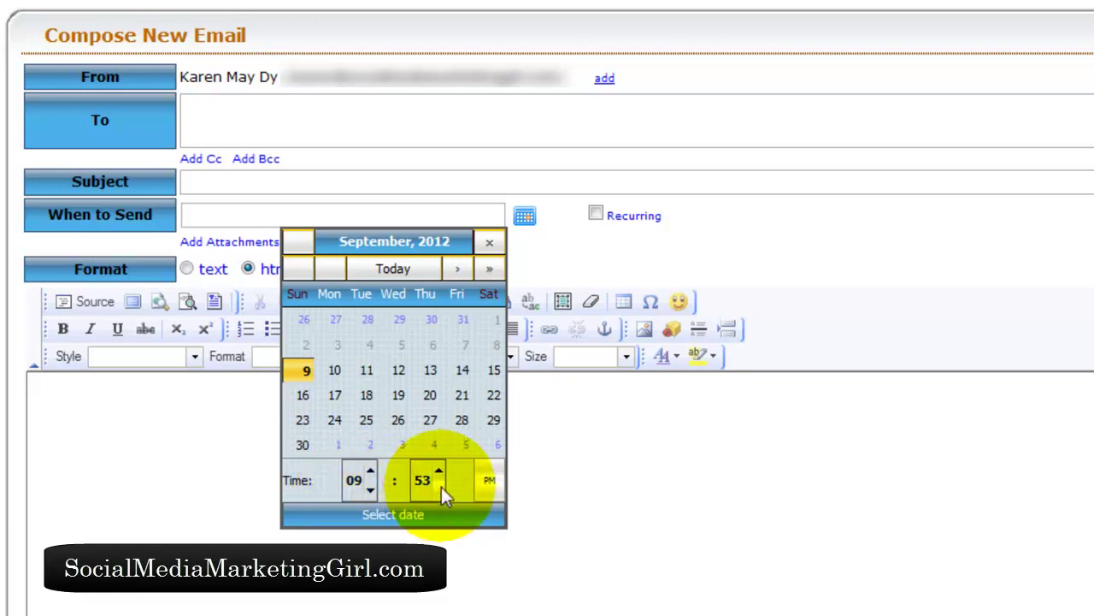
pyautogui.click(488, 484)
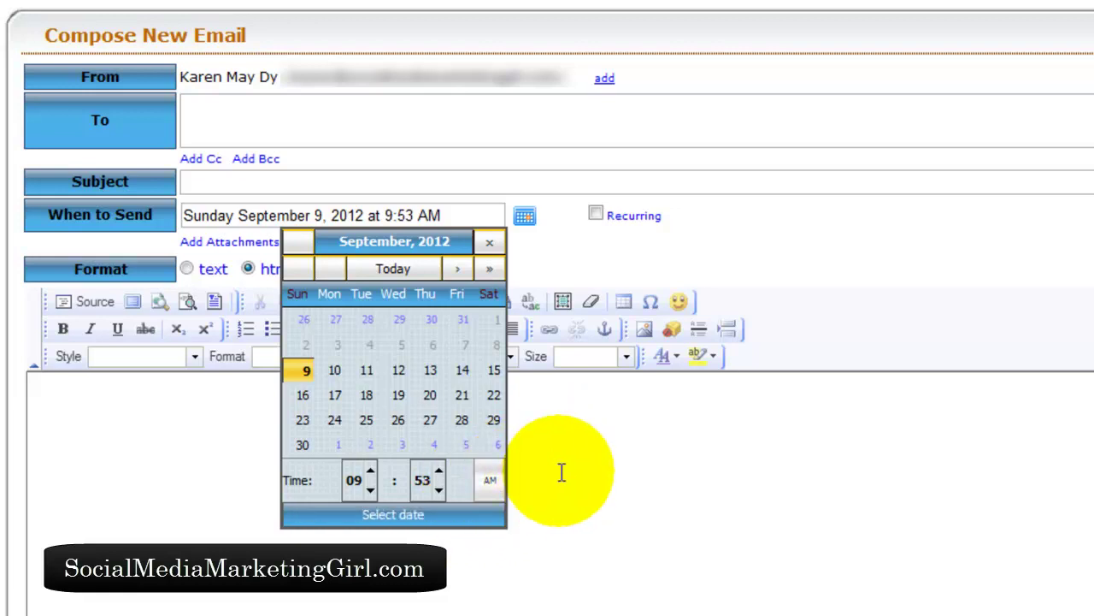
pyautogui.click(438, 488)
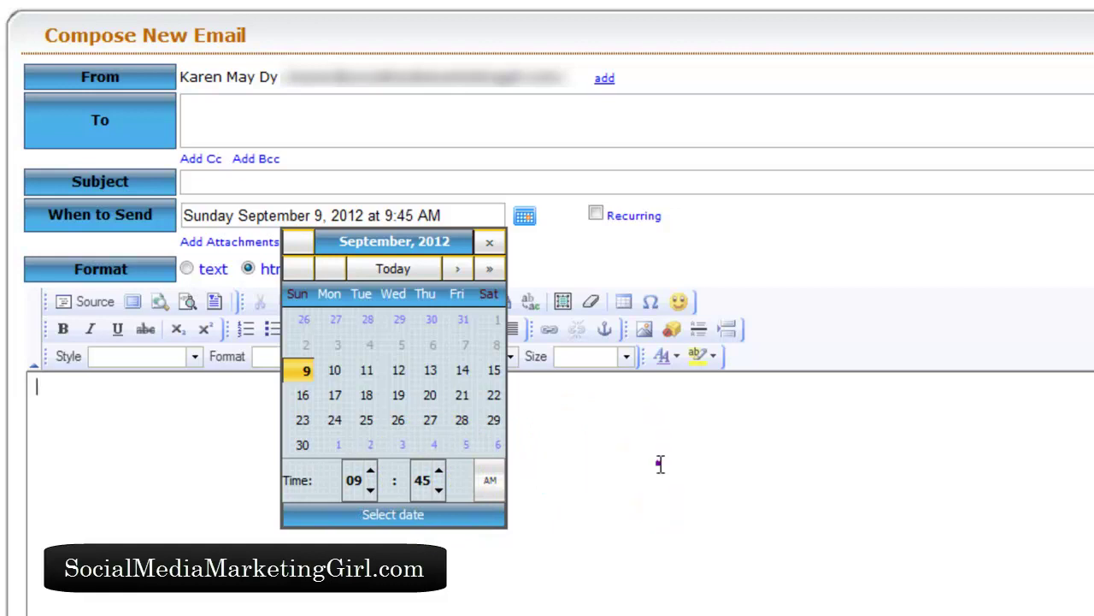
pyautogui.click(676, 425)
pyautogui.click(604, 263)
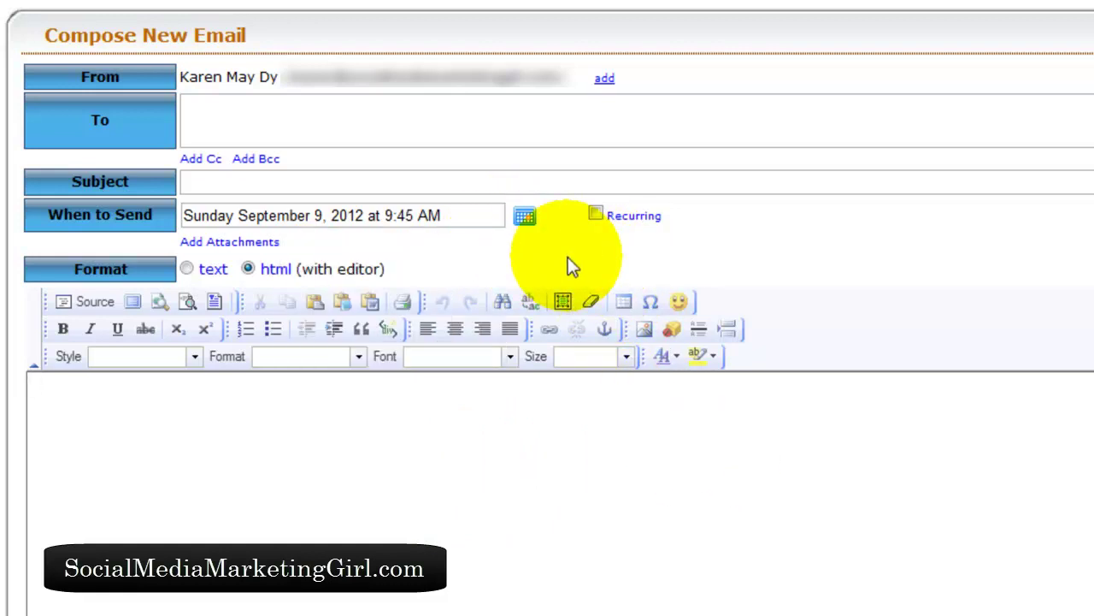
# Tick Recurring, look at the start and end date calendars, and keep the Weekly interval.
pyautogui.click(596, 215)
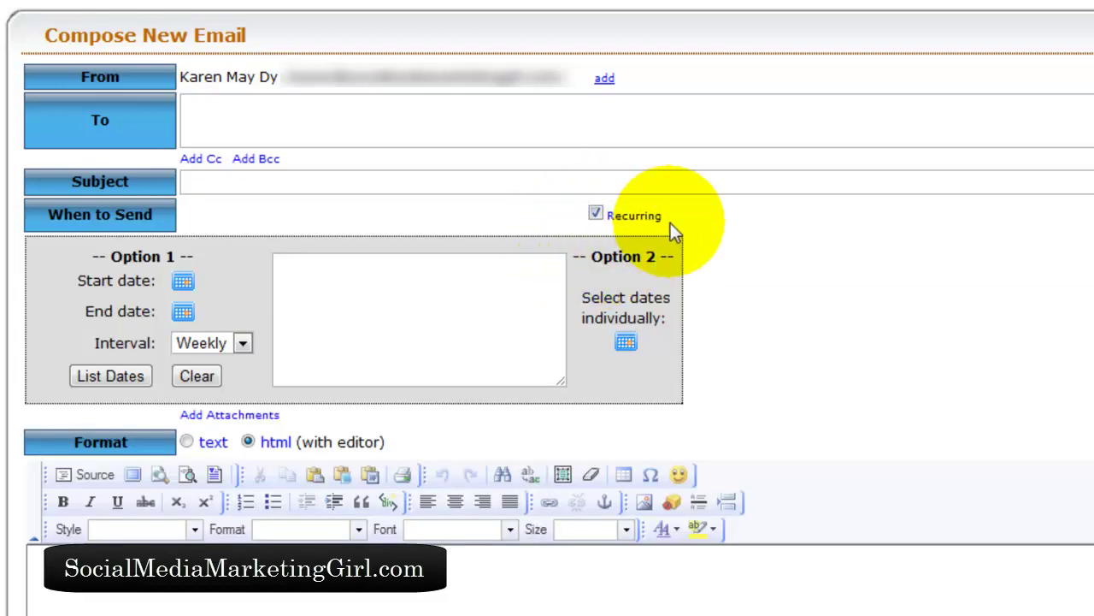
pyautogui.click(440, 276)
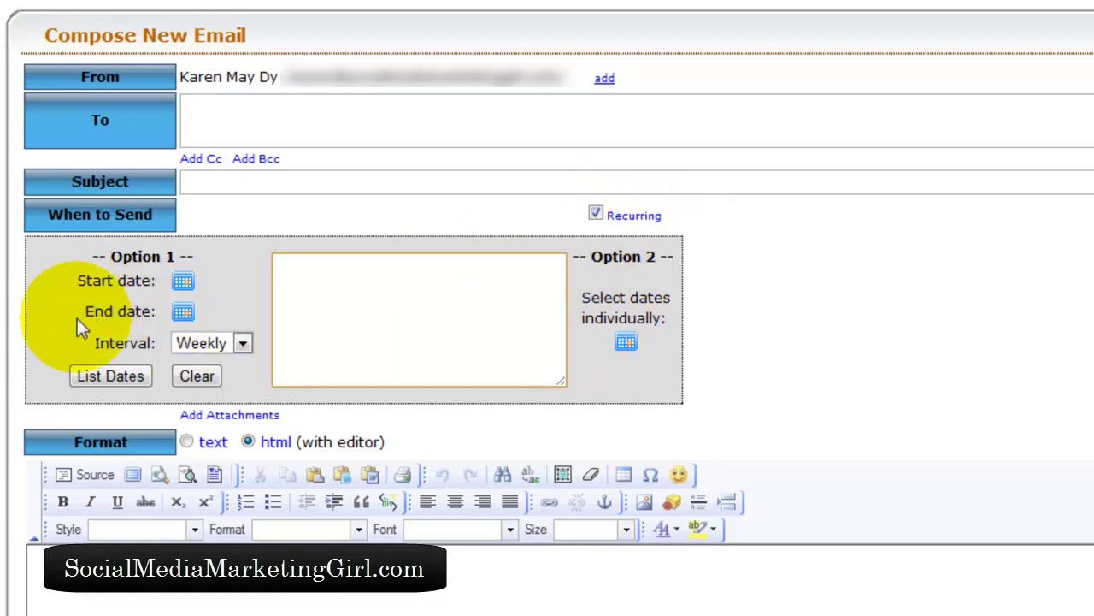
pyautogui.click(182, 282)
pyautogui.click(180, 309)
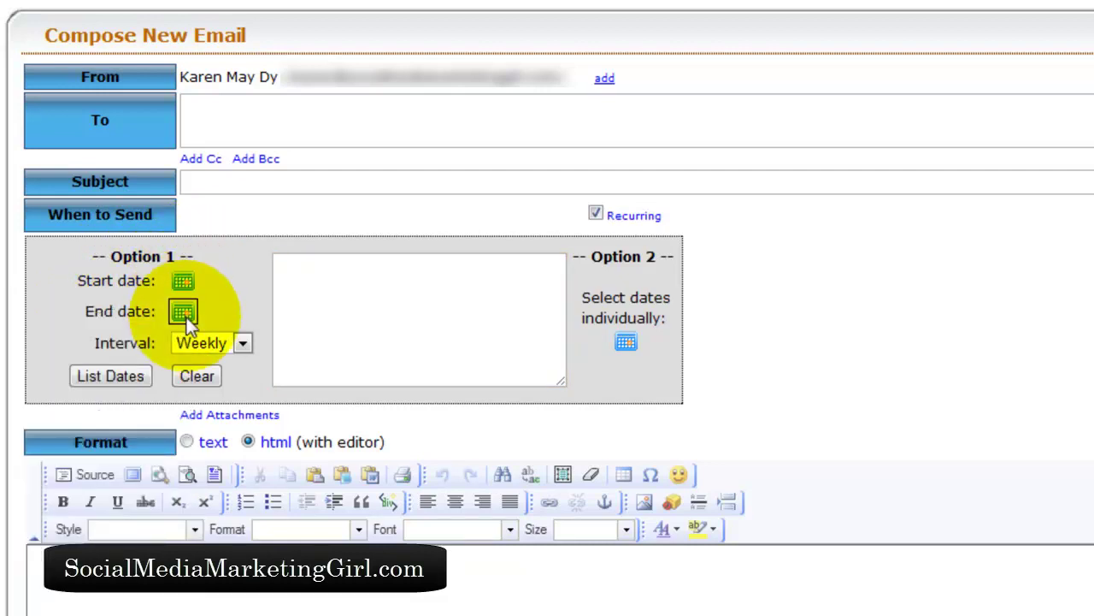
pyautogui.click(187, 314)
pyautogui.click(245, 284)
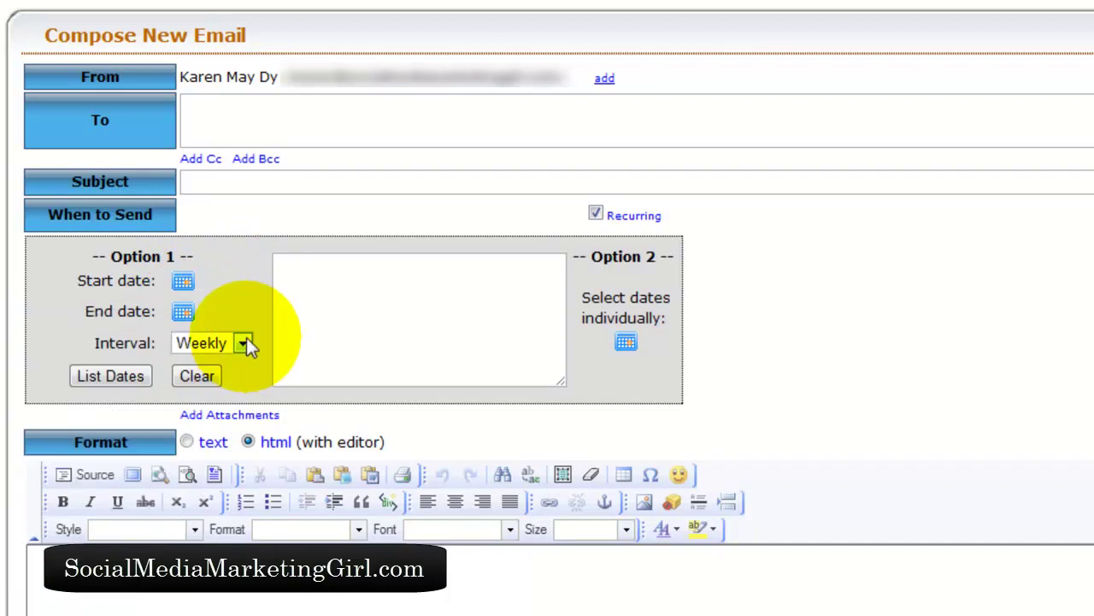
pyautogui.click(246, 344)
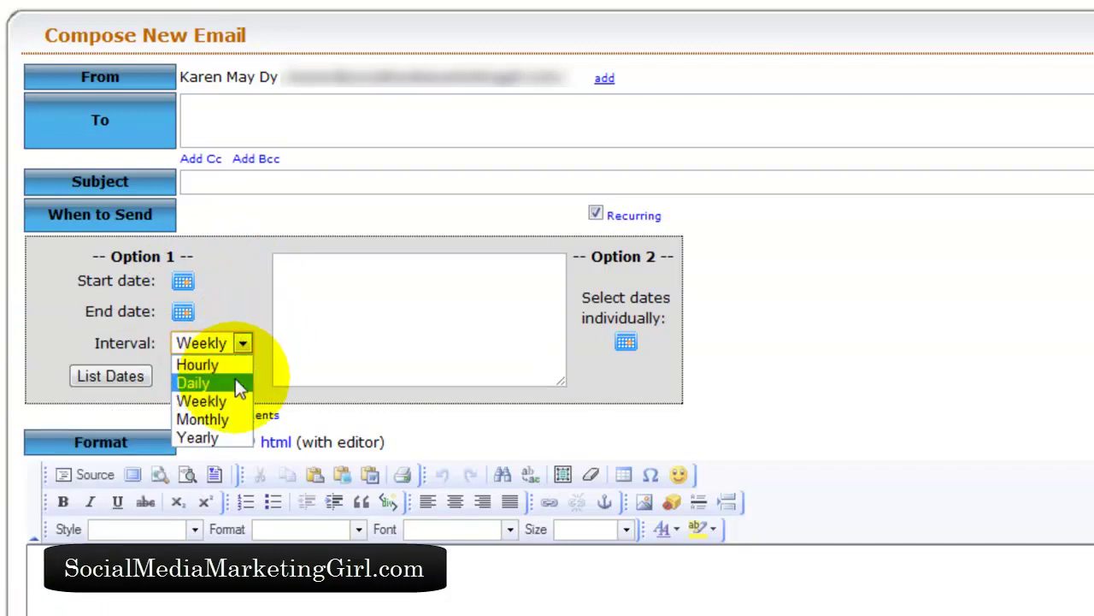
pyautogui.click(248, 306)
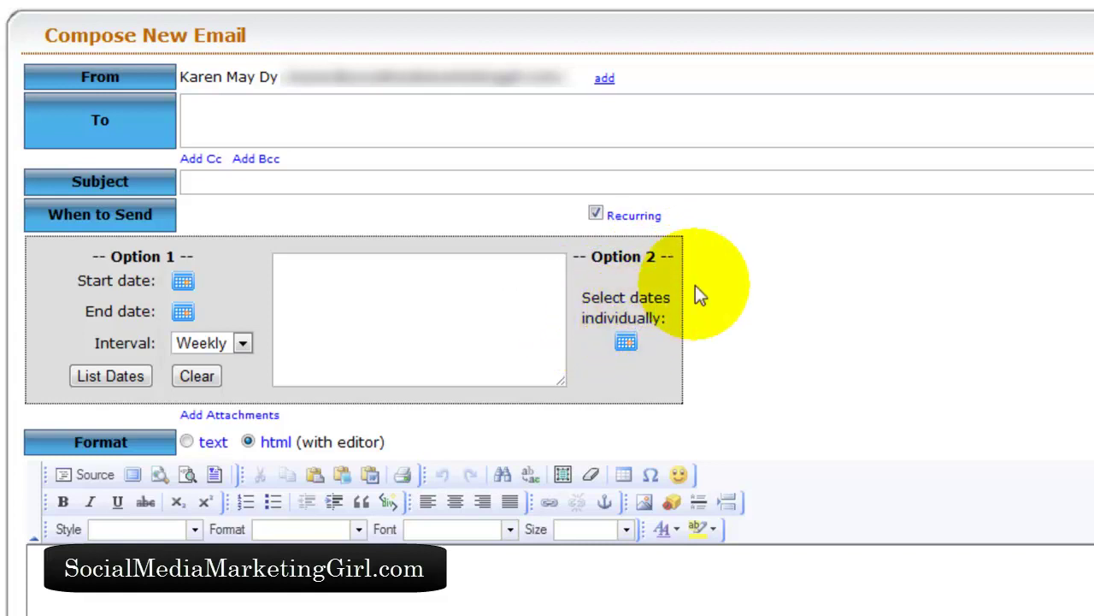
# Untick Recurring and scroll down to the Schedule button, Tips and footer.
pyautogui.click(595, 212)
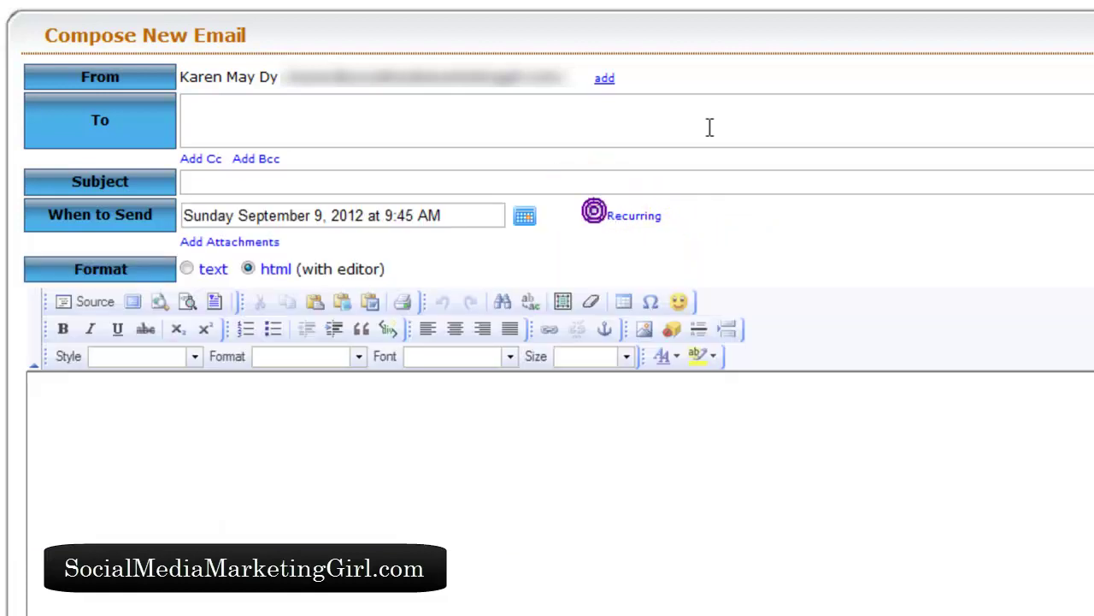
pyautogui.scroll(-3, 547, 342)
pyautogui.scroll(-3, 547, 342)
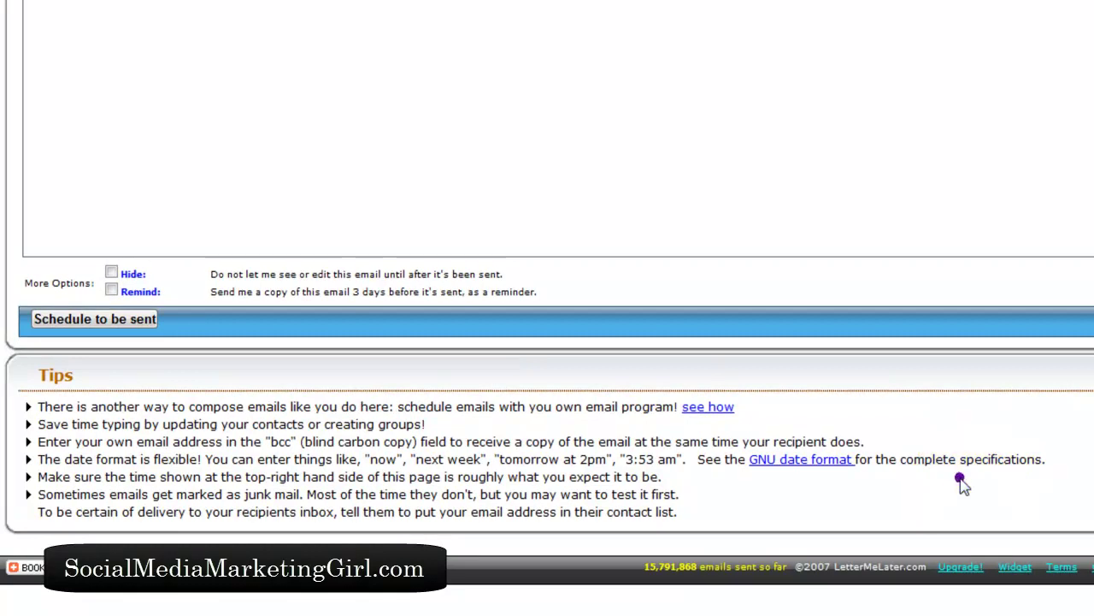
# Open the Upgrade! page and review the free versus $19.95-a-year account limits.
pyautogui.click(949, 572)
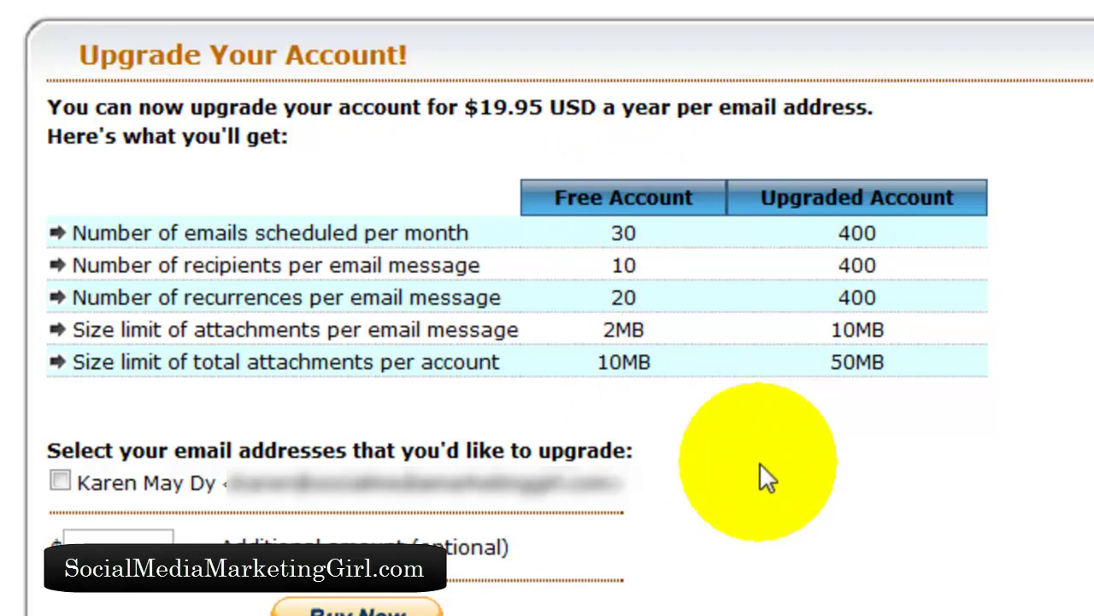
pyautogui.click(760, 465)
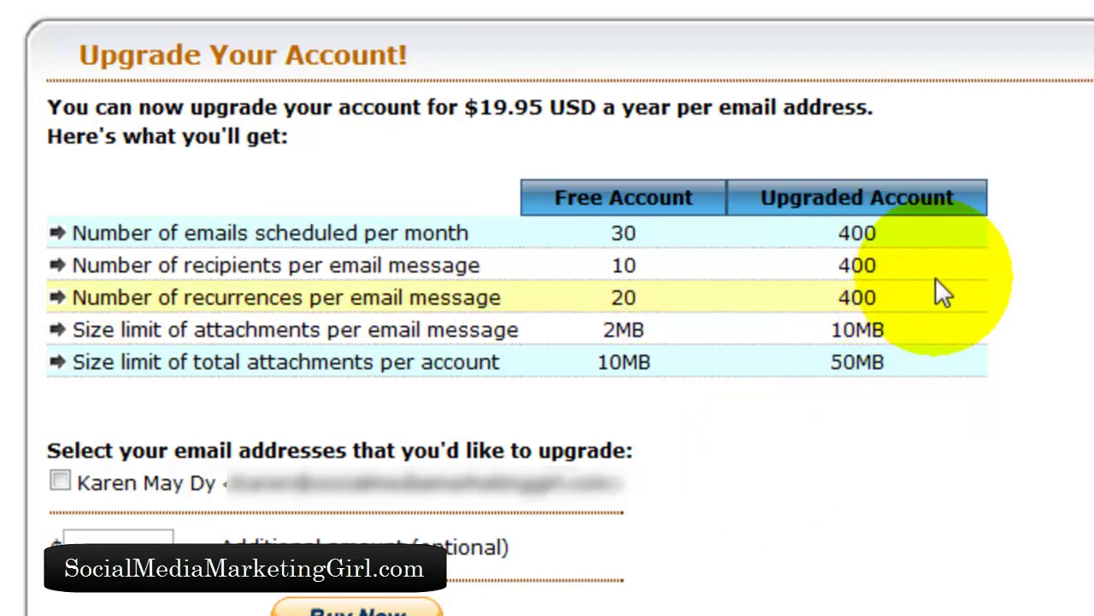
pyautogui.click(1050, 228)
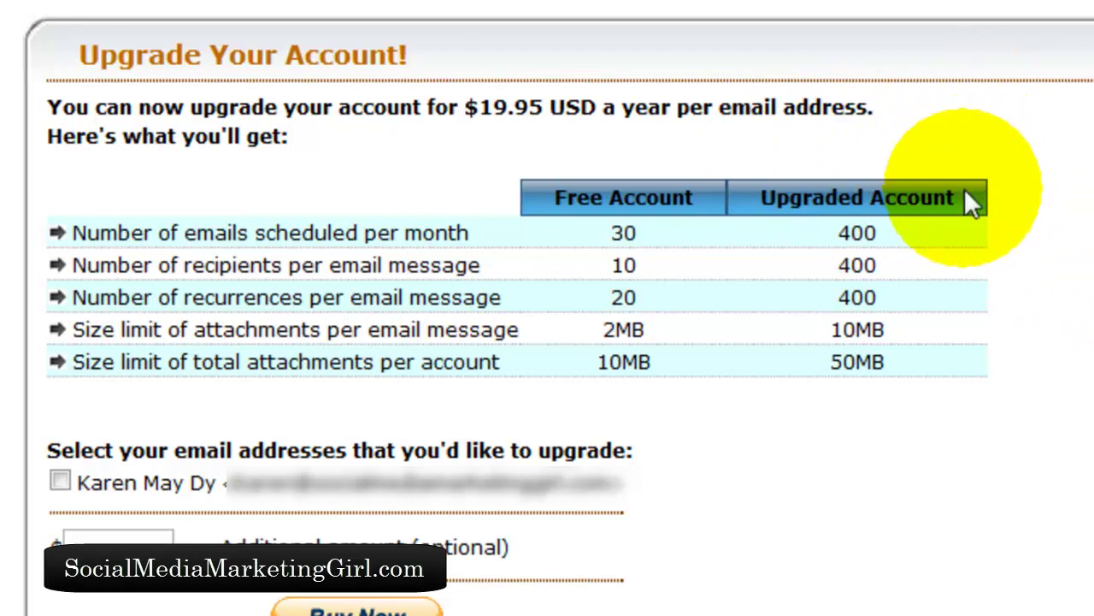
pyautogui.click(884, 108)
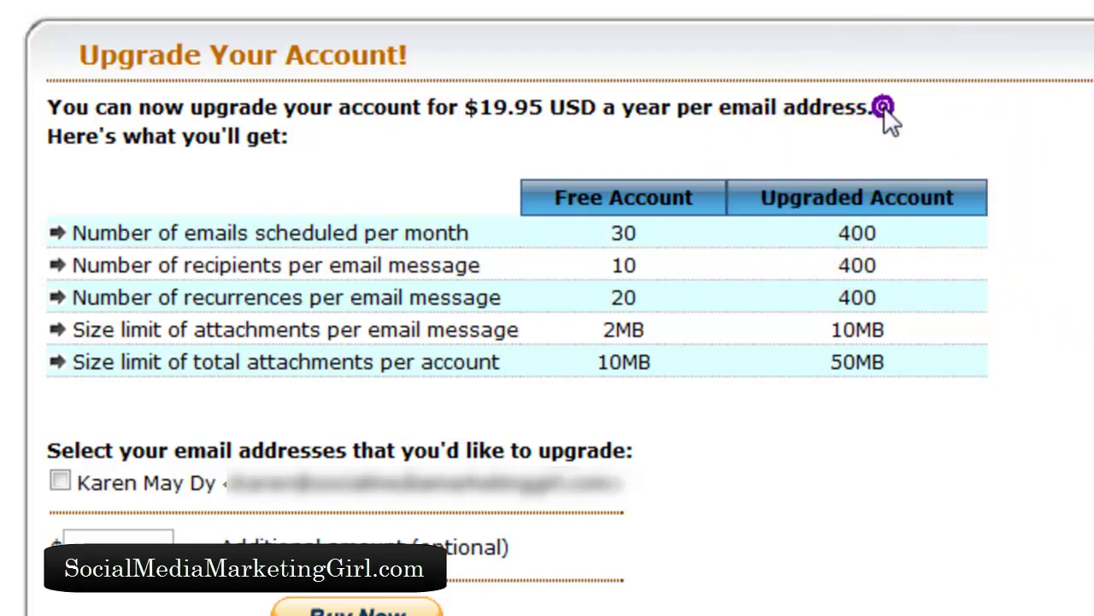
pyautogui.click(898, 134)
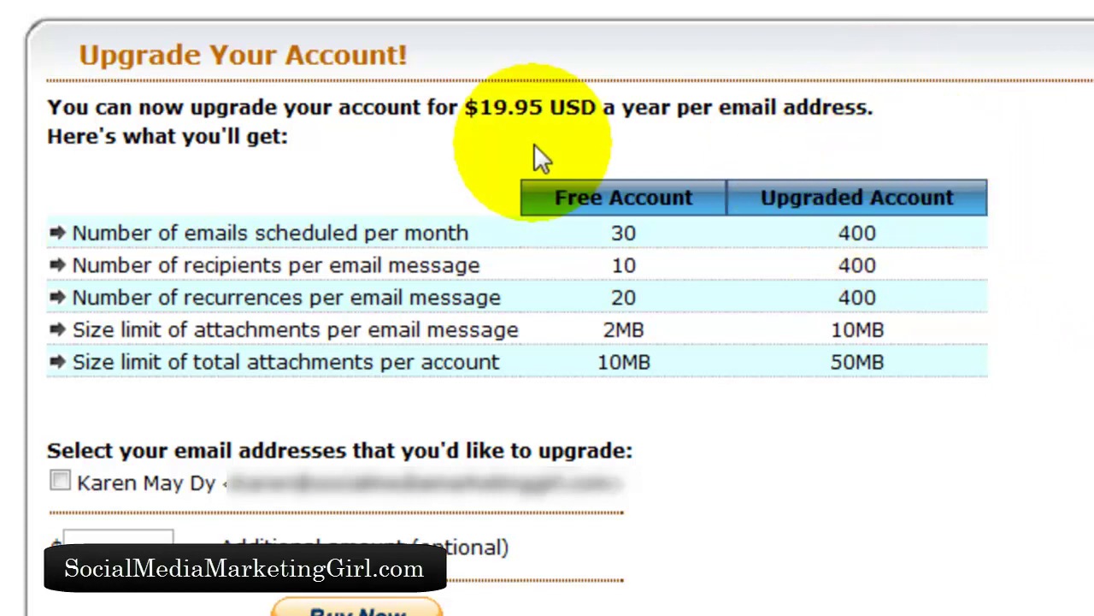